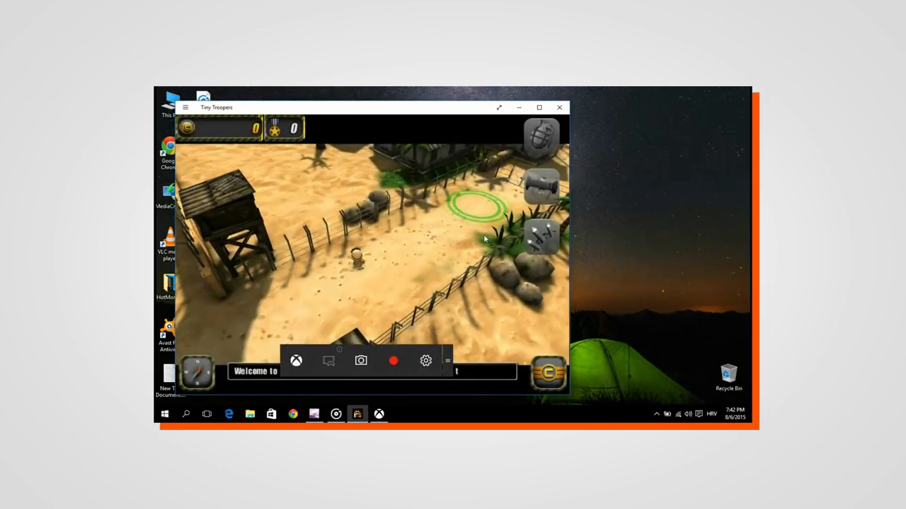
# Step: Bring up the Game Bar overlay with Win+G and confirm the running app is a game
pyautogui.press('super+g')
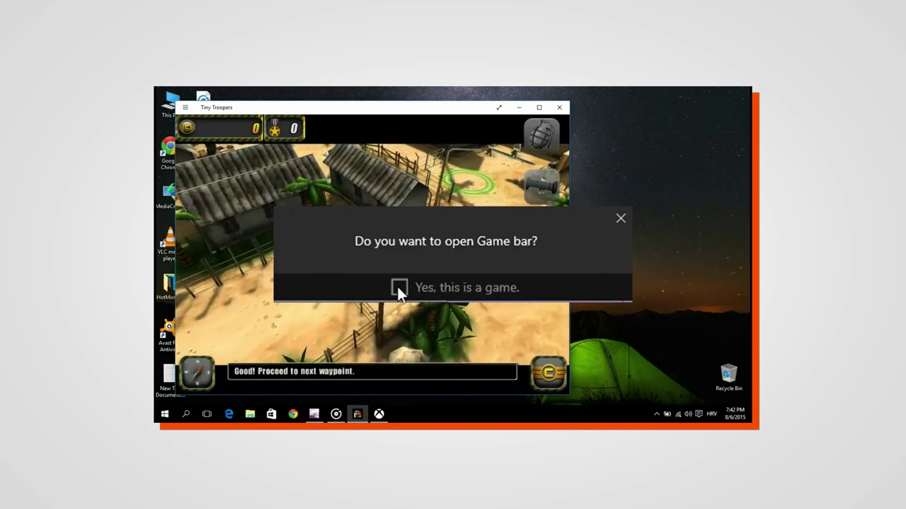
pyautogui.click(398, 288)
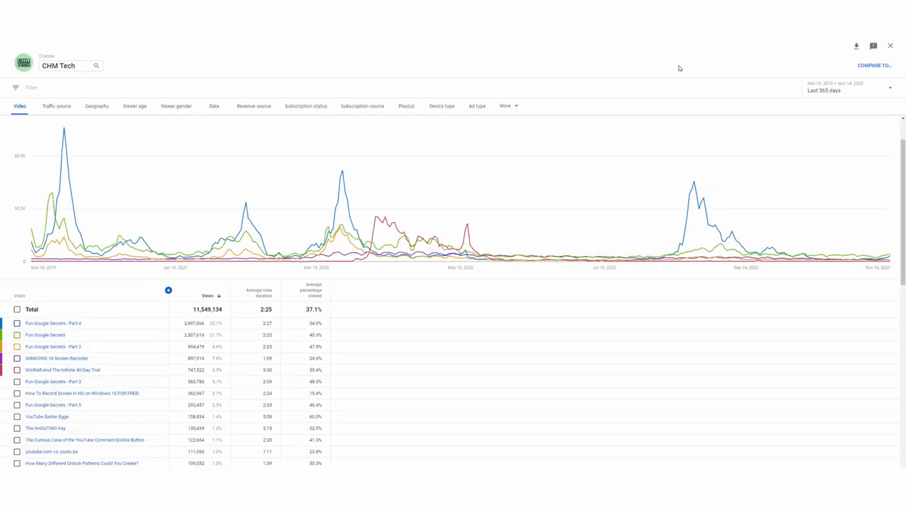
pyautogui.click(17, 359)
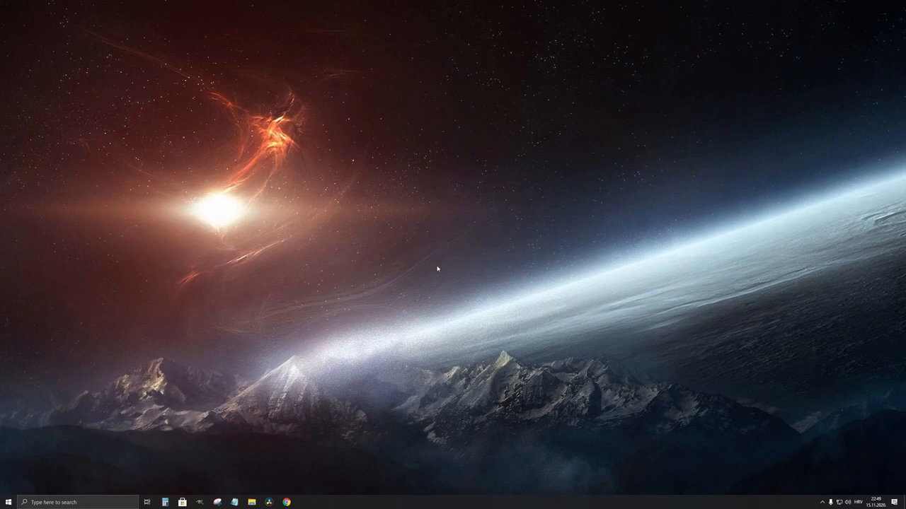
# Step: Go to Settings > Gaming and toggle Xbox Game Bar off then back on
pyautogui.click(8, 502)
pyautogui.click(9, 470)
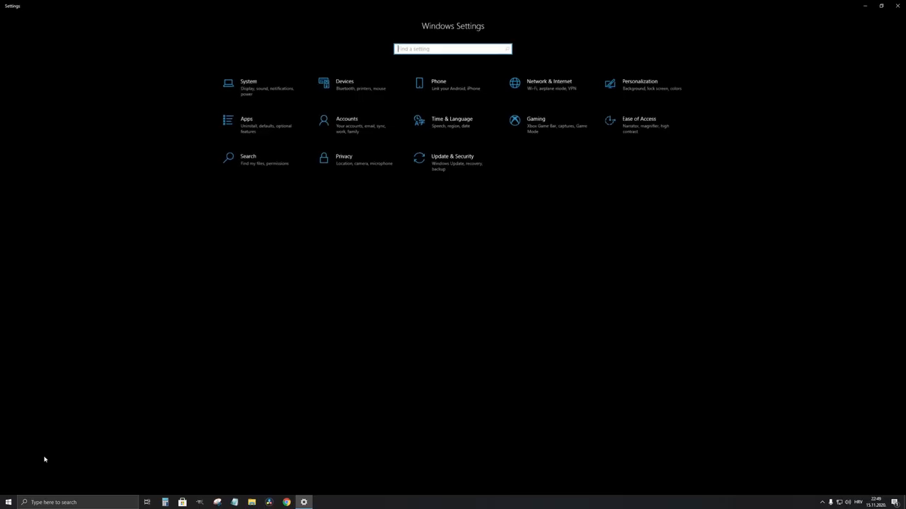
pyautogui.click(524, 137)
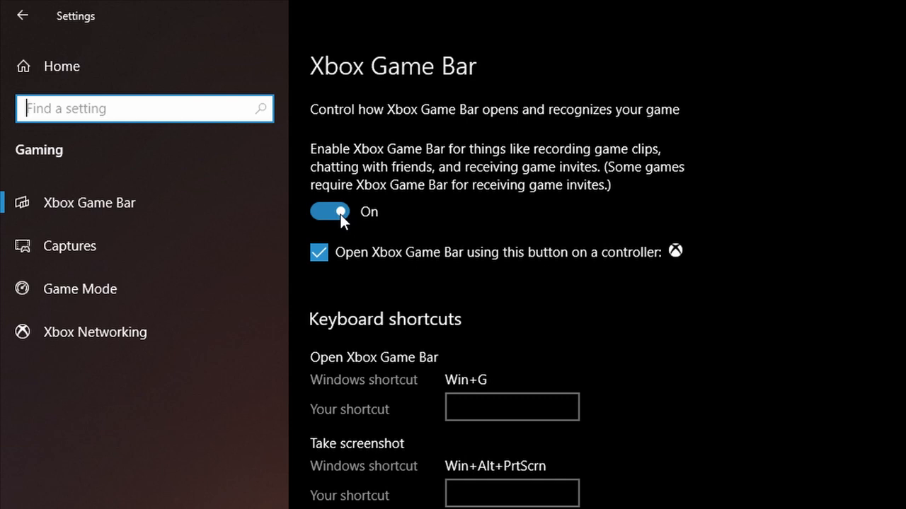
pyautogui.click(322, 209)
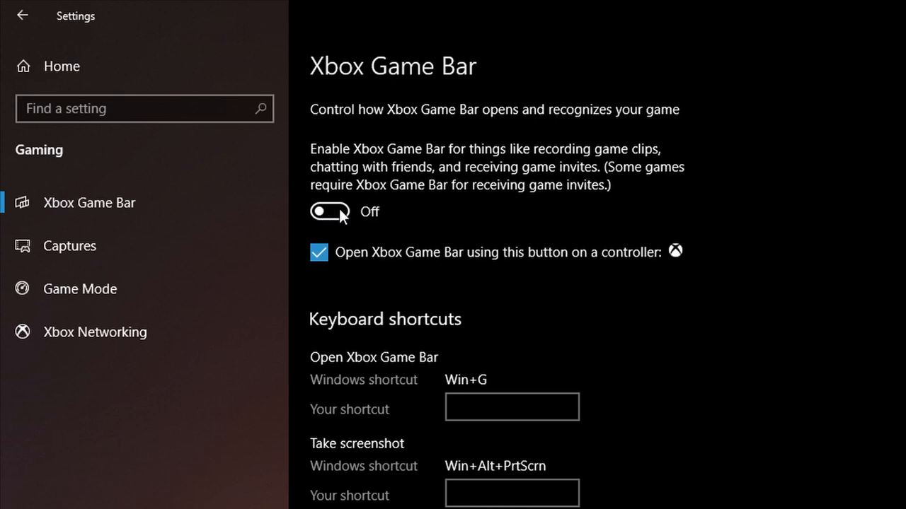
pyautogui.click(339, 209)
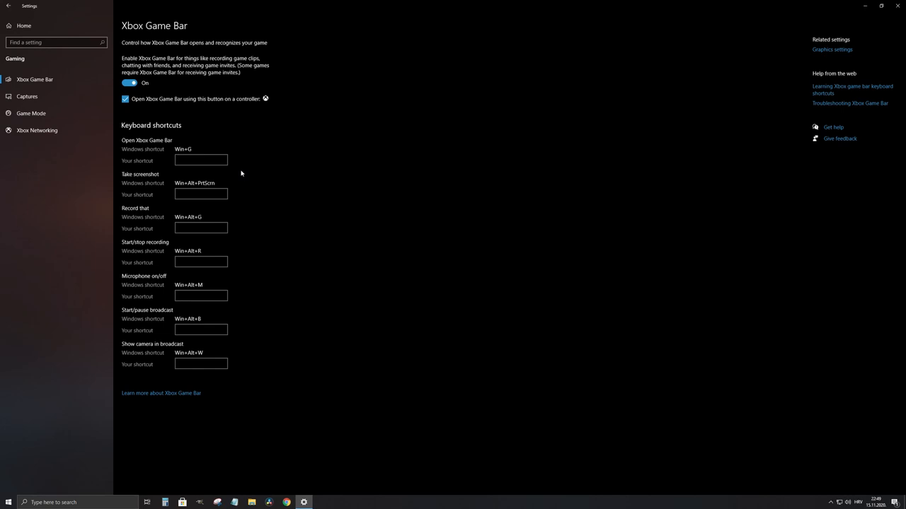
# Step: Leave the custom Open Game Bar shortcut field empty
pyautogui.click(213, 161)
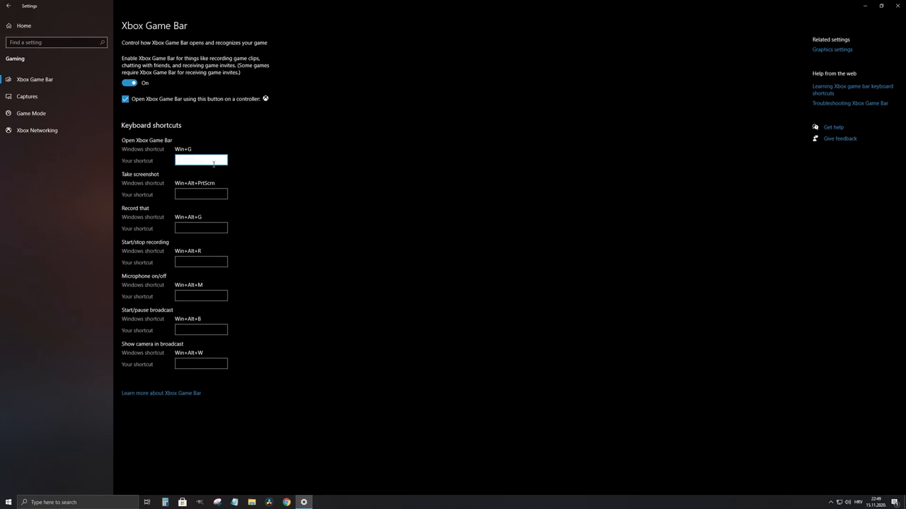
pyautogui.click(244, 166)
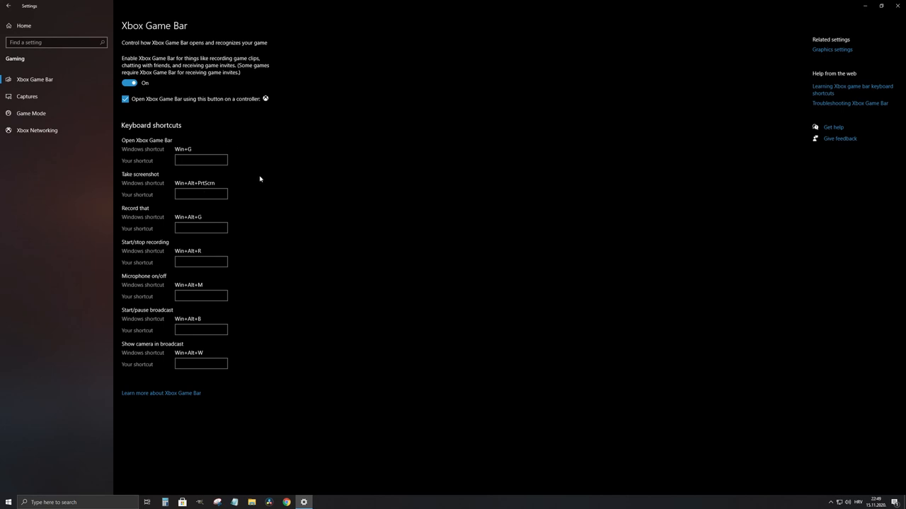
# Step: Show the Captures page and keep Maximum recording length at 4 hours
pyautogui.click(36, 99)
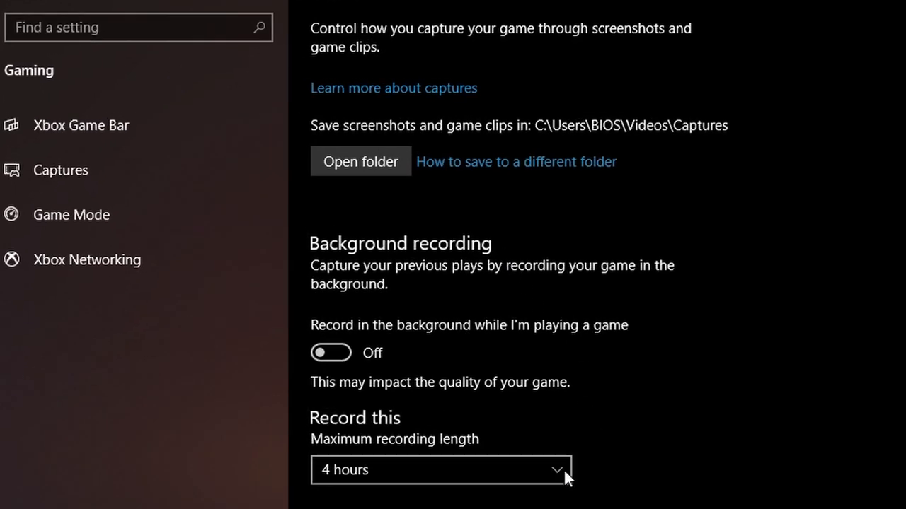
pyautogui.click(563, 468)
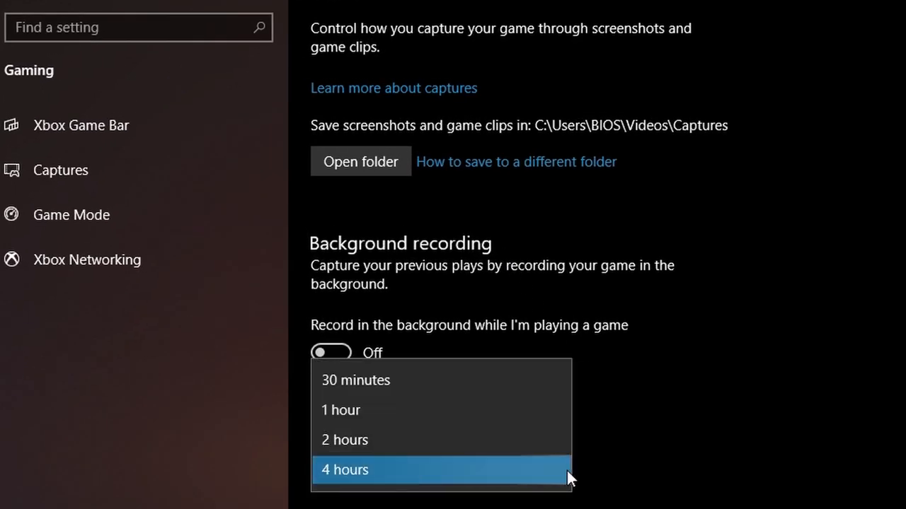
pyautogui.click(494, 474)
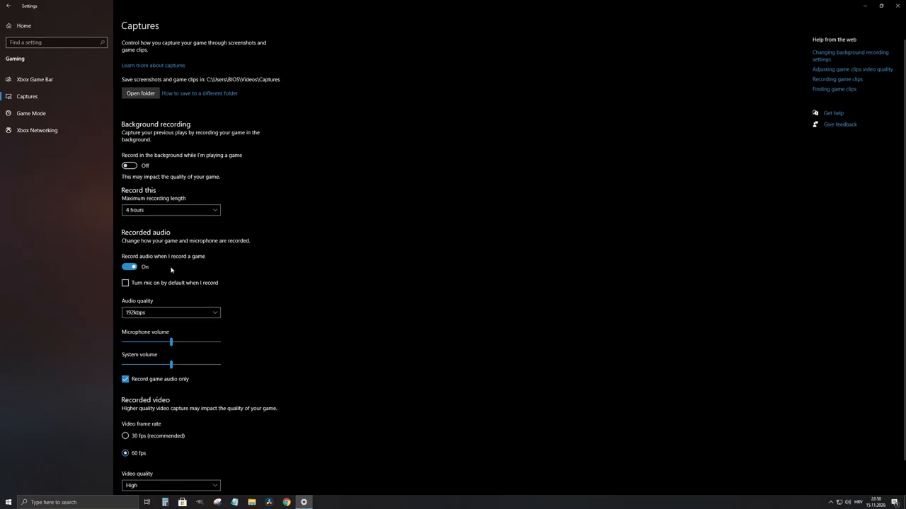
# Step: Keep game audio recording on and the microphone off by default
pyautogui.click(131, 267)
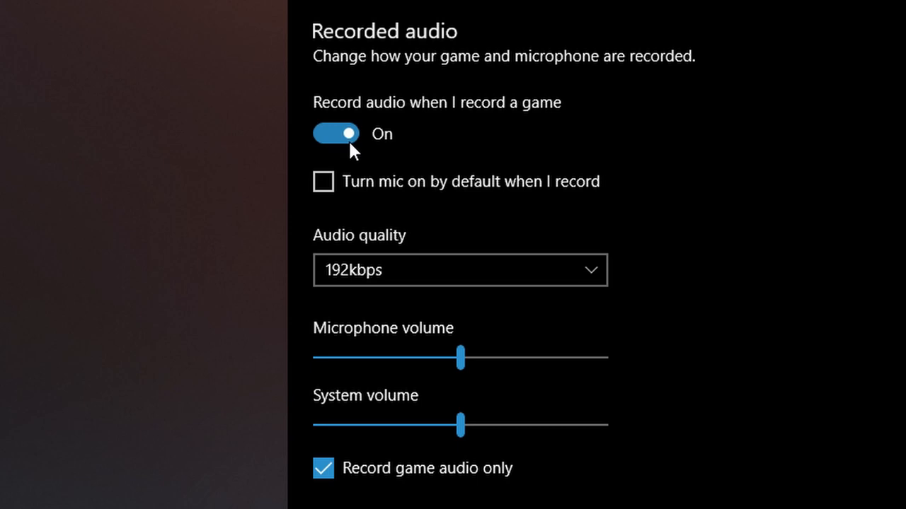
pyautogui.click(324, 183)
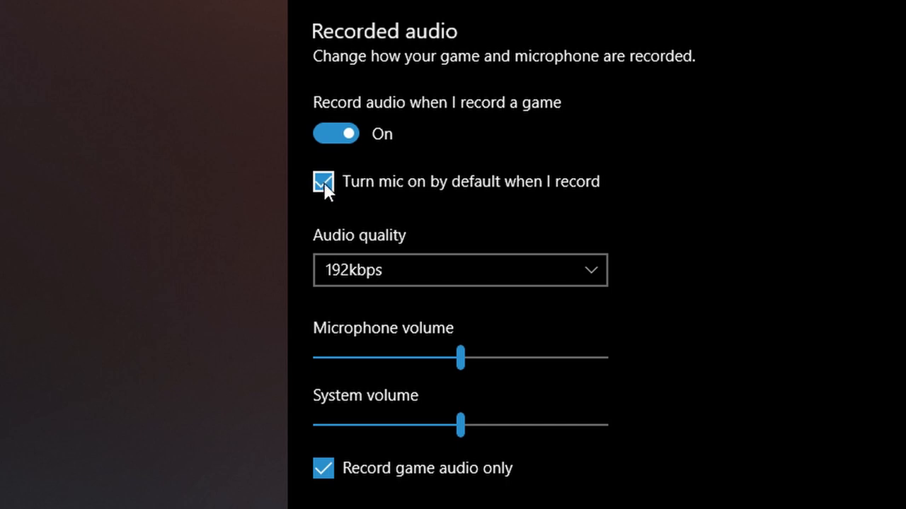
pyautogui.click(324, 183)
# Step: Keep audio quality at 192kbps and set microphone volume near the midpoint
pyautogui.click(593, 273)
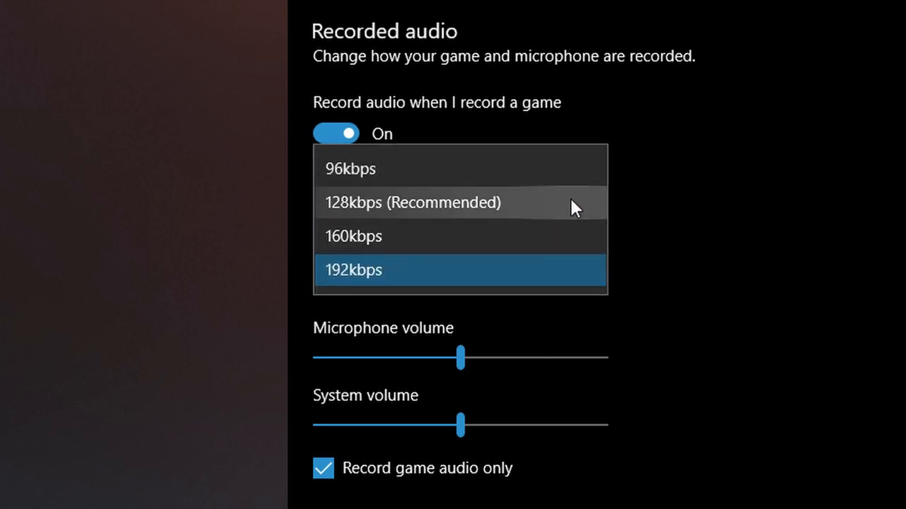
pyautogui.click(526, 267)
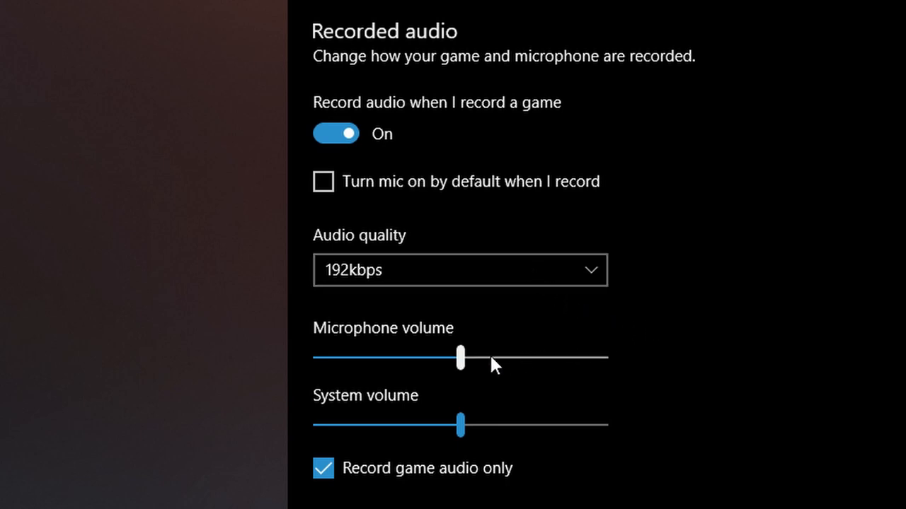
pyautogui.moveTo(460, 357); pyautogui.dragTo(460, 375)
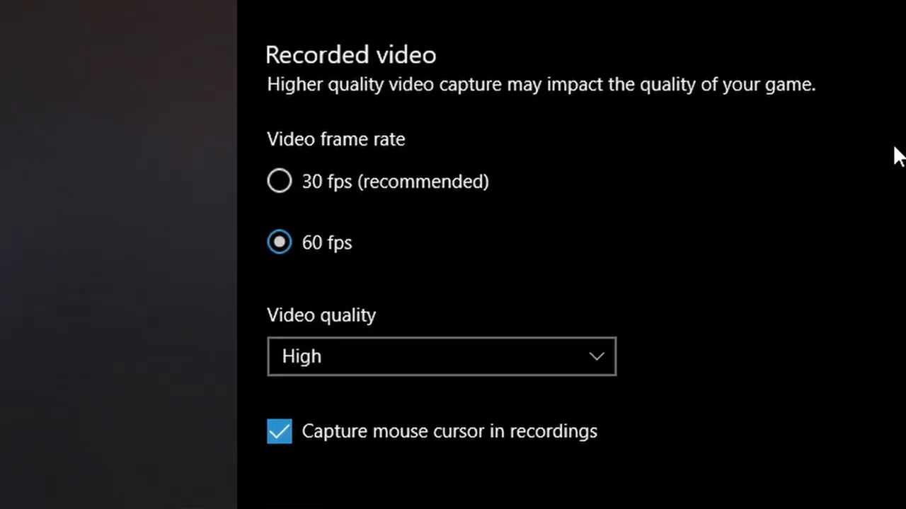
# Step: Set frame rate to 60 fps, keep High video quality and capture the mouse cursor
pyautogui.click(395, 181)
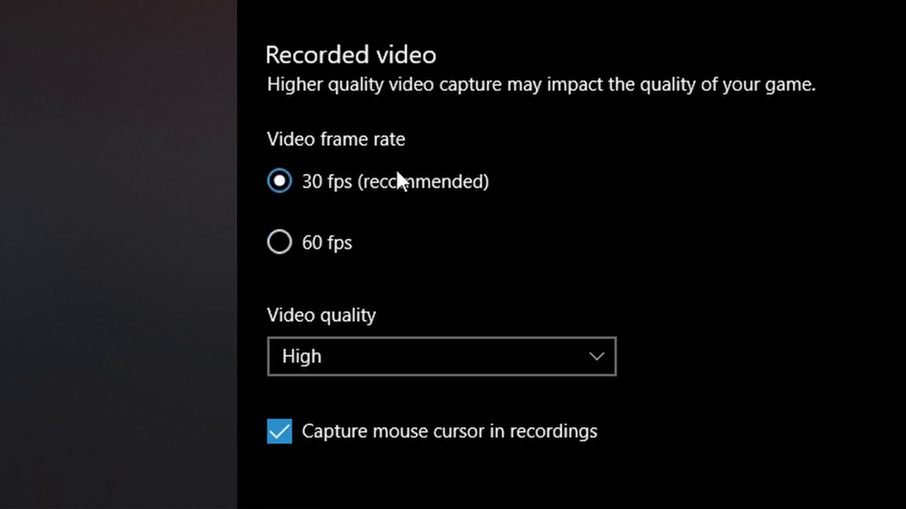
pyautogui.click(313, 243)
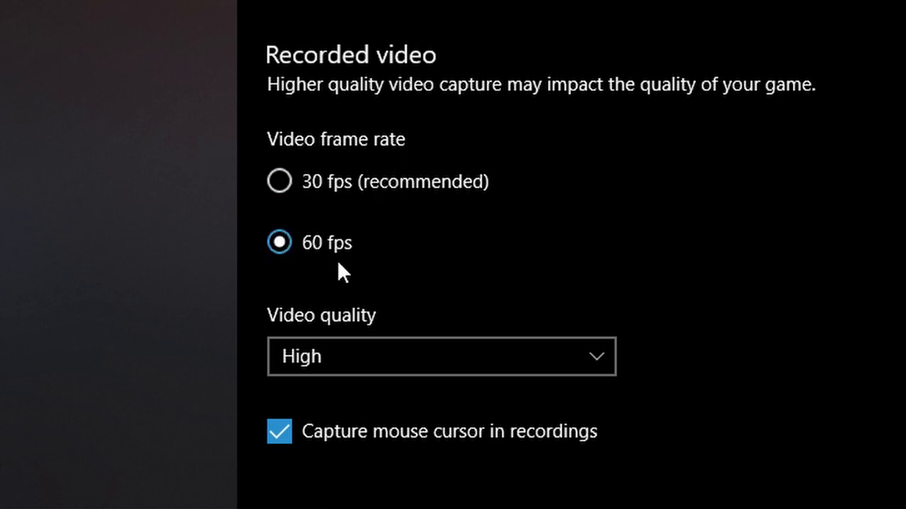
pyautogui.click(436, 357)
pyautogui.click(280, 432)
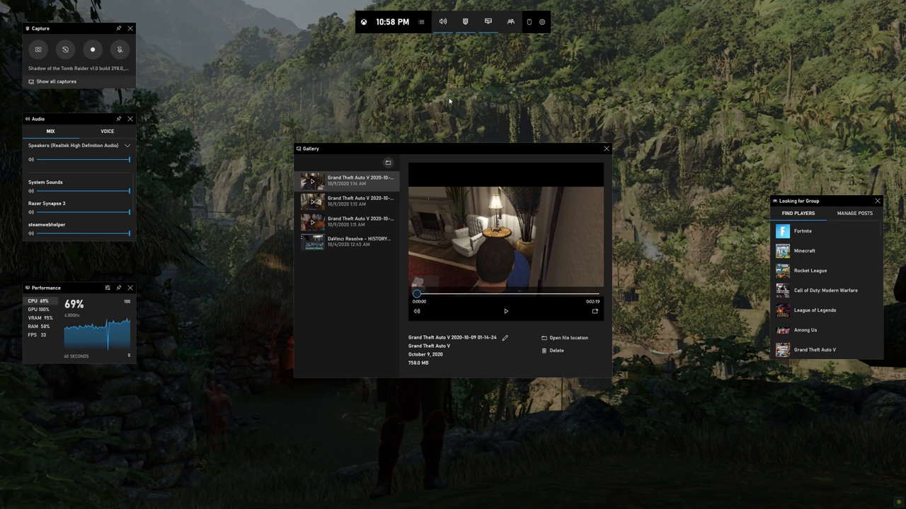
# Step: Check the Widgets menu, then start recording the game from the Capture widget
pyautogui.click(422, 22)
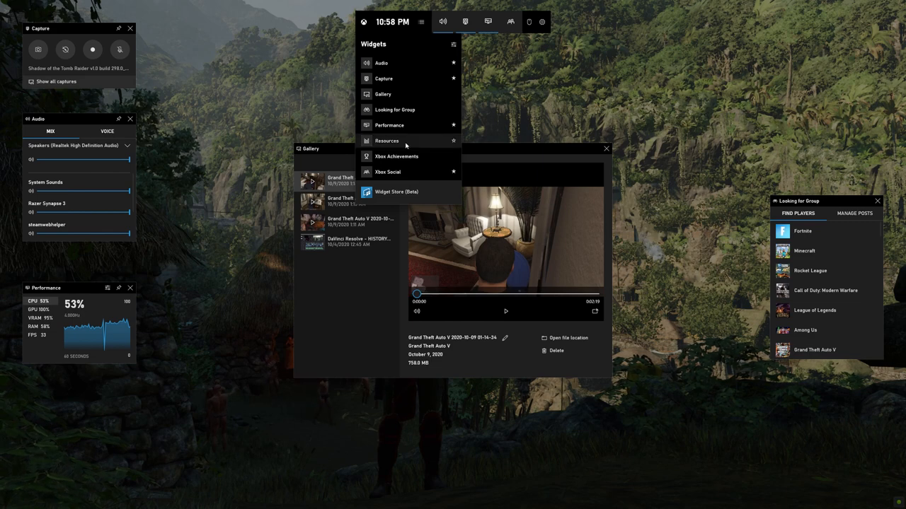
pyautogui.click(421, 23)
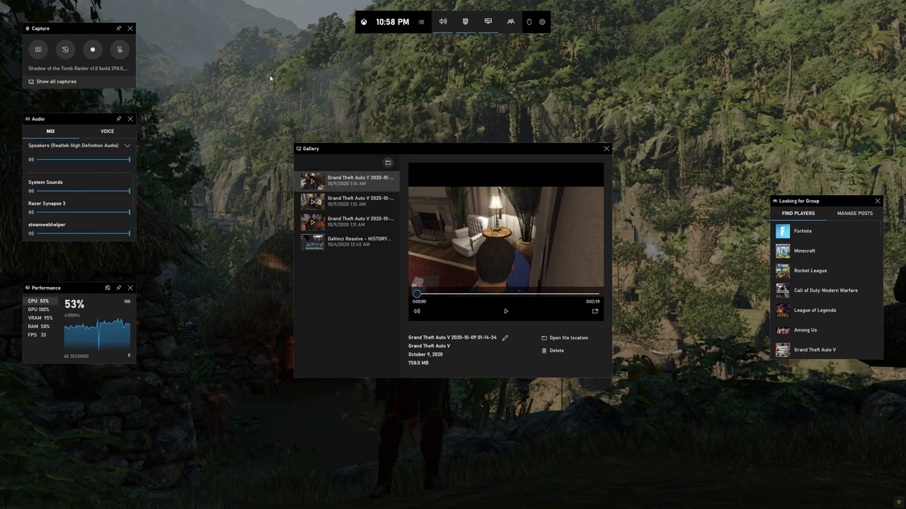
pyautogui.click(93, 50)
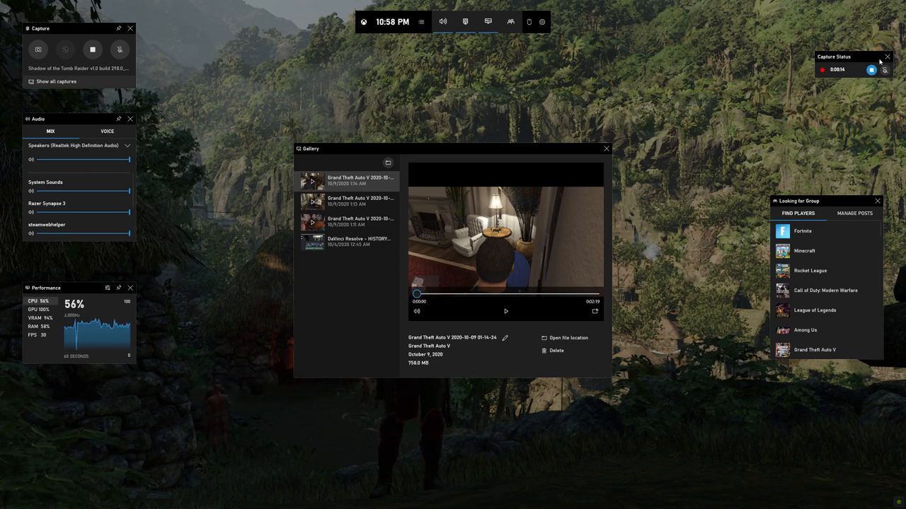
pyautogui.press('super+g')
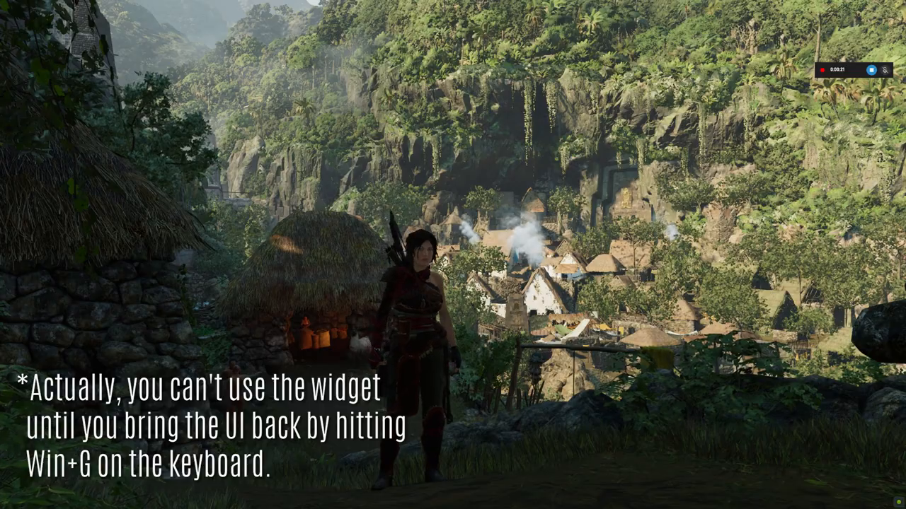
pyautogui.press('super+g')
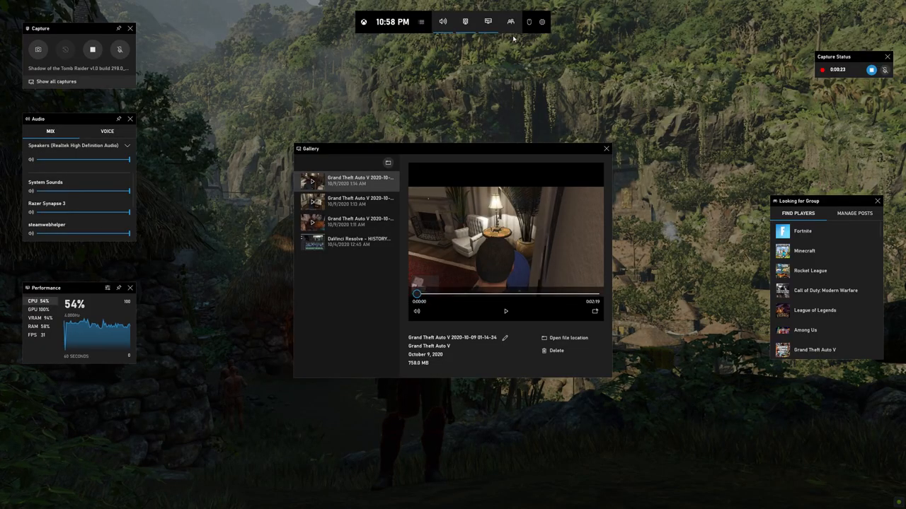